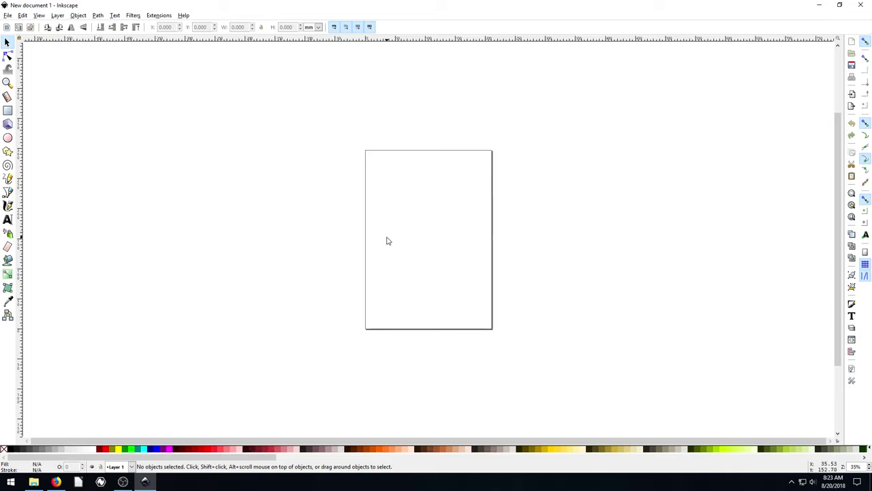
Restore the Inkscape window down and resize it to fill the desktop's right-hand portion, leaving the desktop files visible
left_click(840, 7)
left_click_drag(122, 26, 475, 46)
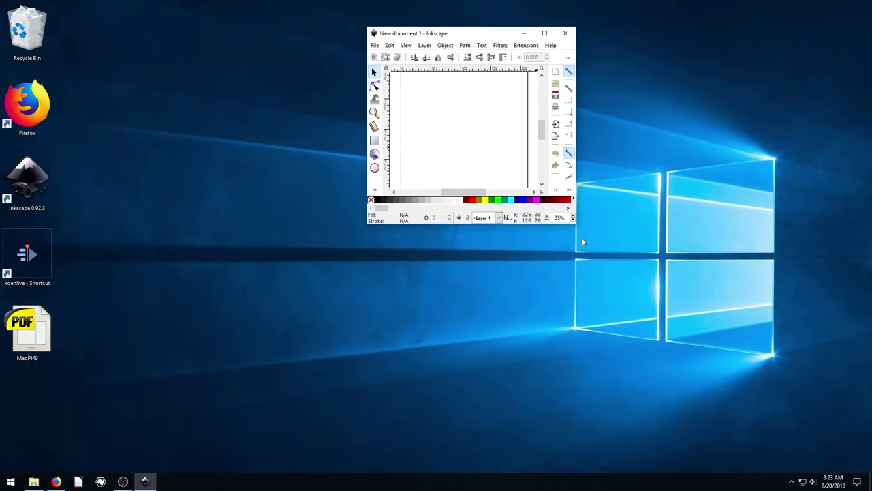
left_click_drag(574, 225, 855, 462)
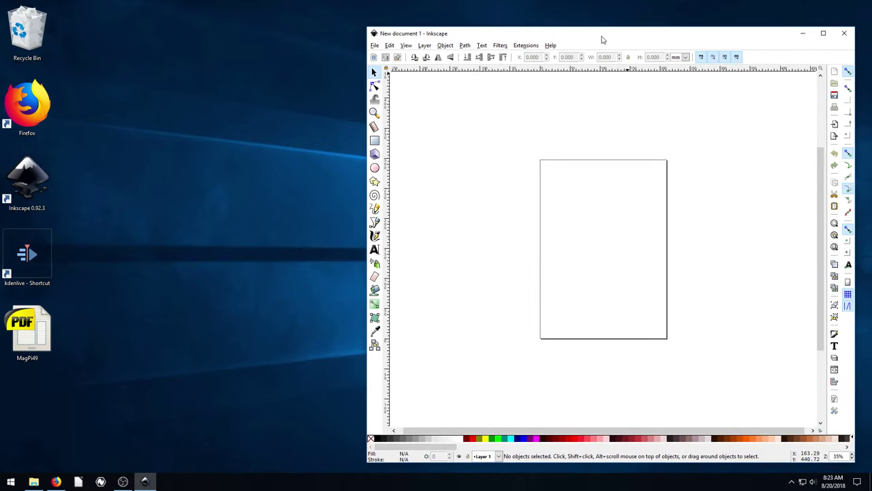
left_click_drag(601, 36, 606, 19)
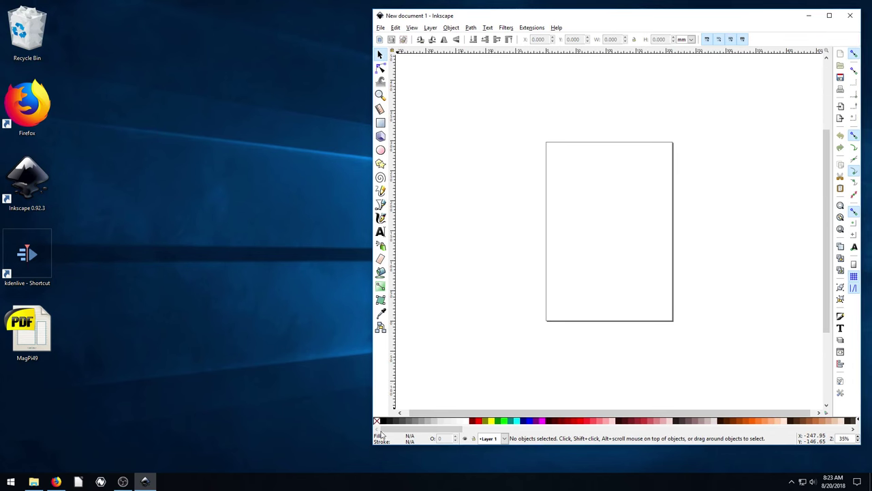
left_click_drag(371, 447, 350, 462)
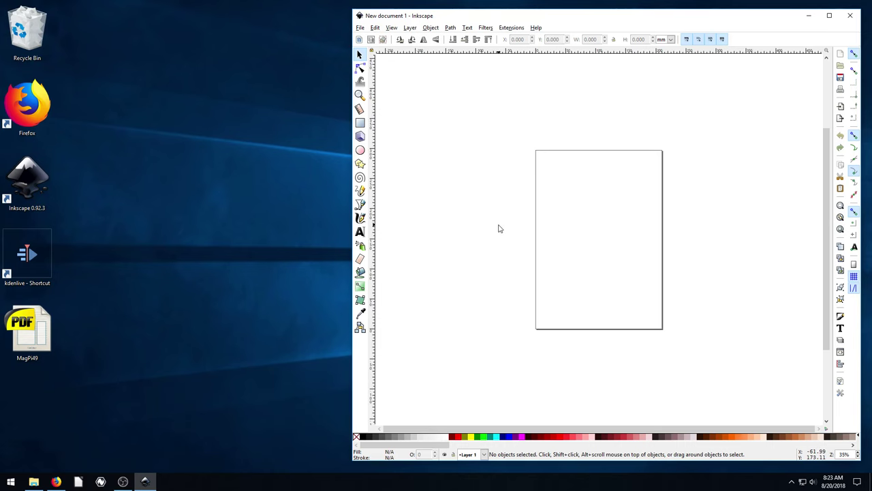
Open the MagPi49 PDF from the desktop, place its window beside the drawing and go to the magazine's cover page
left_click(30, 343)
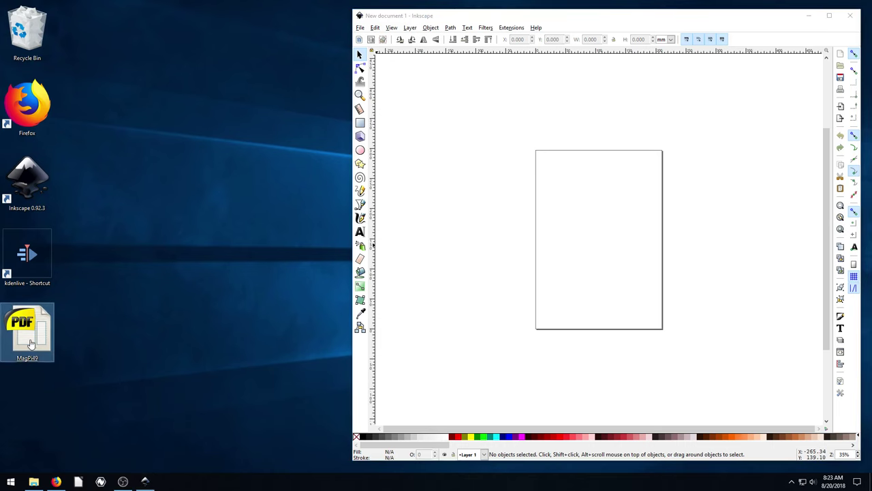
double_click(30, 343)
left_click_drag(476, 12, 346, 13)
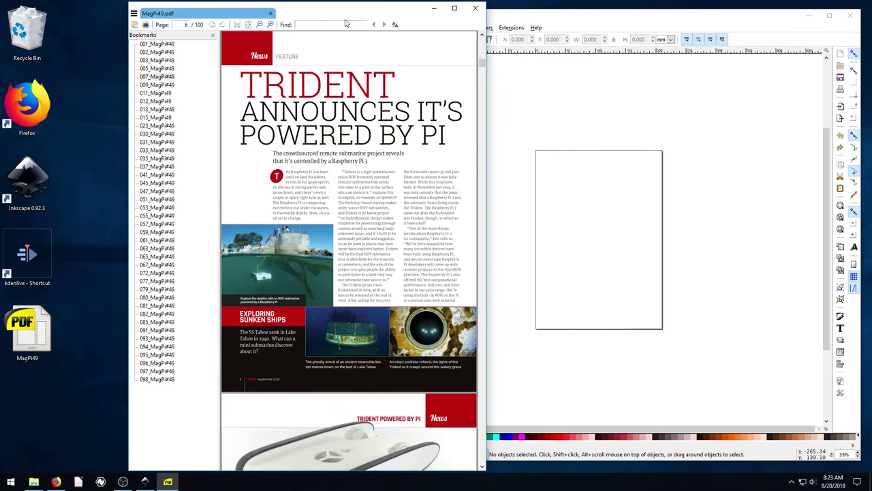
left_click_drag(482, 62, 482, 38)
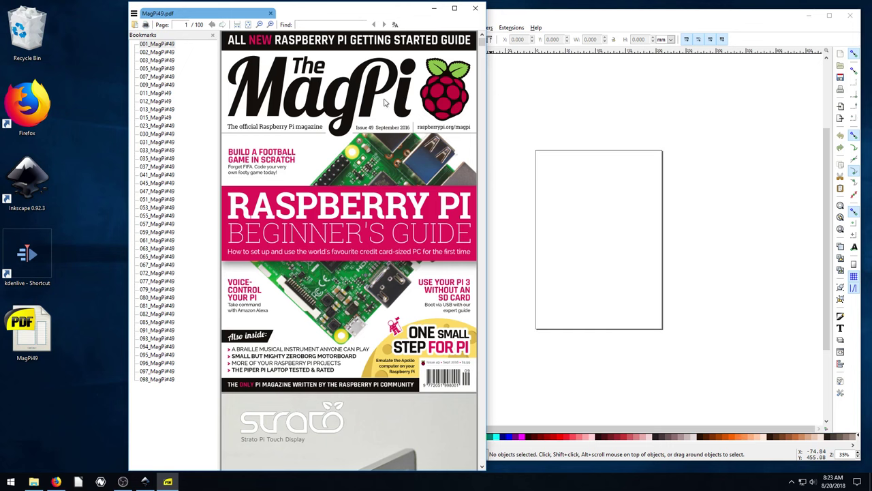
Browse the magazine through its bookmarks, from 001_MagPi#49 up to 091_MagPi#49 and back to 047_MagPi#49
left_click(155, 44)
left_click(156, 51)
left_click(155, 45)
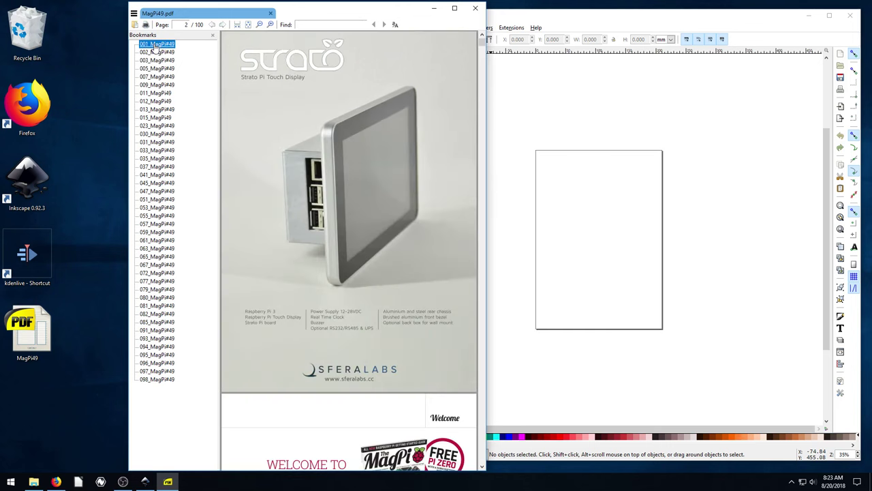
left_click(170, 110)
left_click(169, 166)
left_click(170, 200)
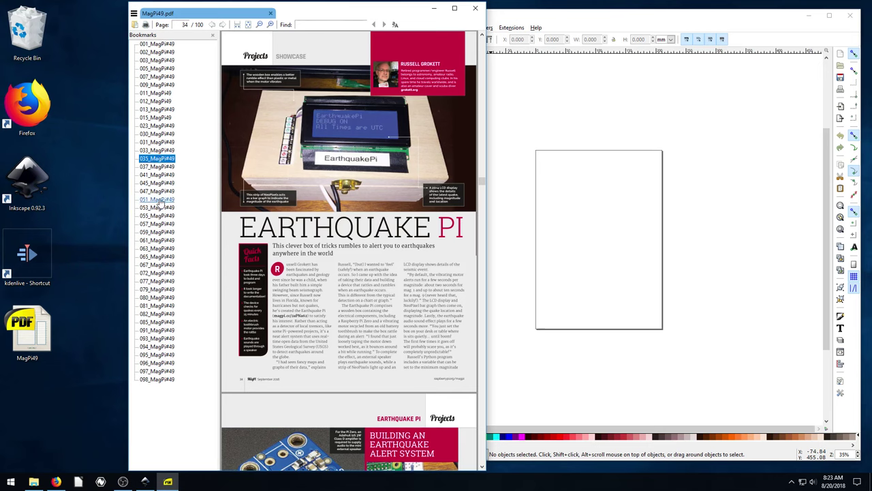
left_click(157, 240)
left_click(158, 297)
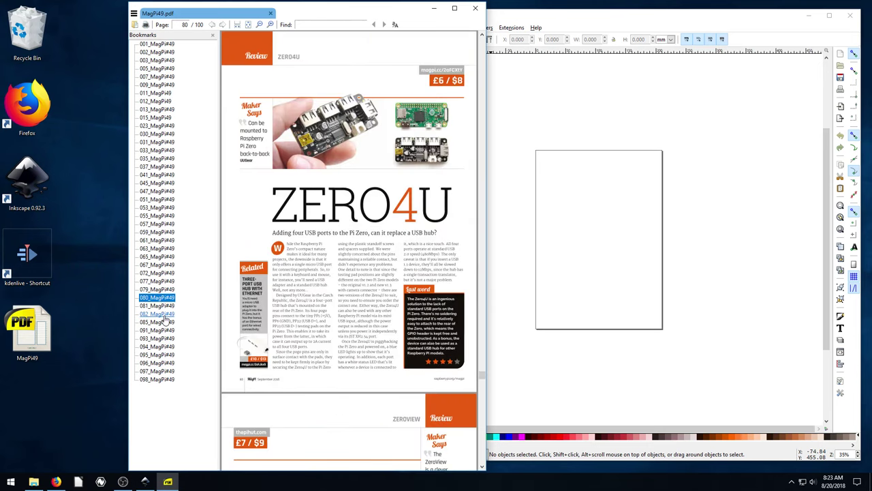
left_click(158, 330)
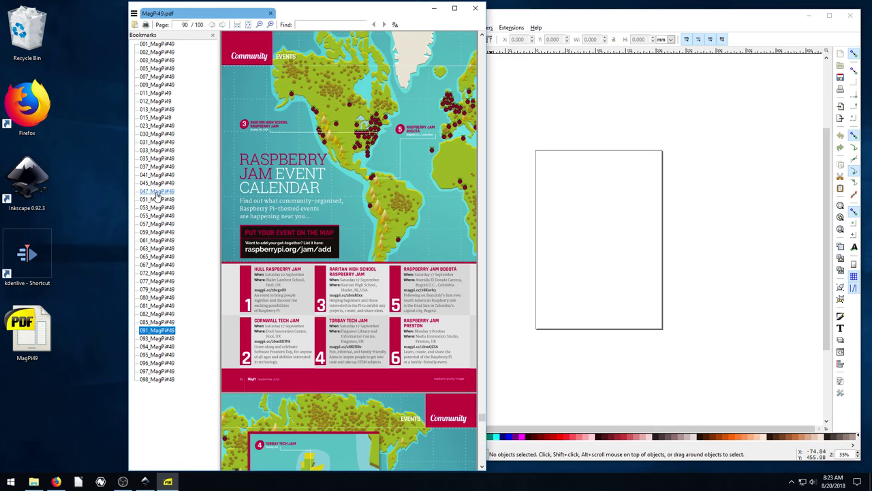
left_click(156, 192)
Widen the viewer and read the pages around bookmark 009_MagPi#49, going back up to the contents pages
left_click(157, 85)
scroll(374, 165, "down", 4)
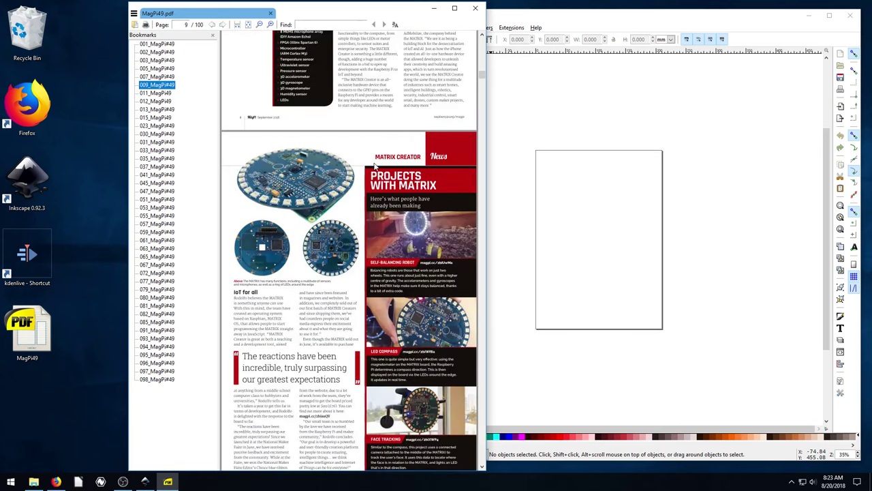
scroll(374, 164, "down", 4)
left_click_drag(489, 161, 604, 160)
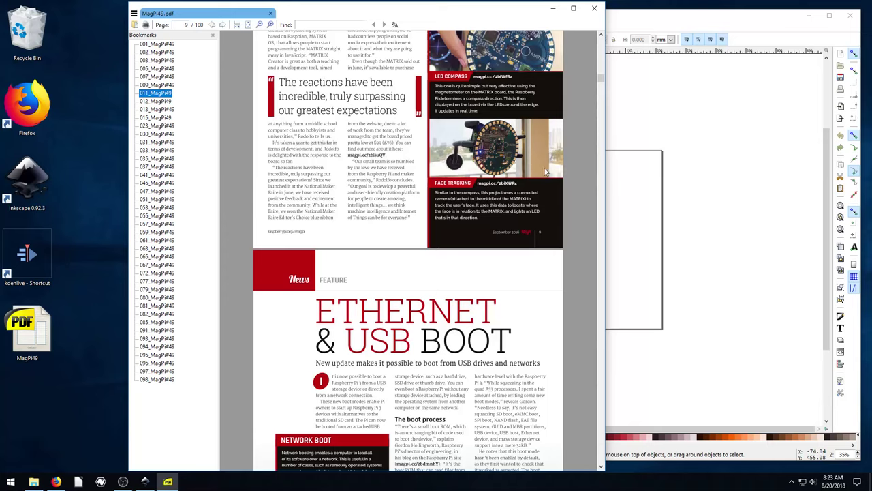
scroll(597, 85, "up", 6)
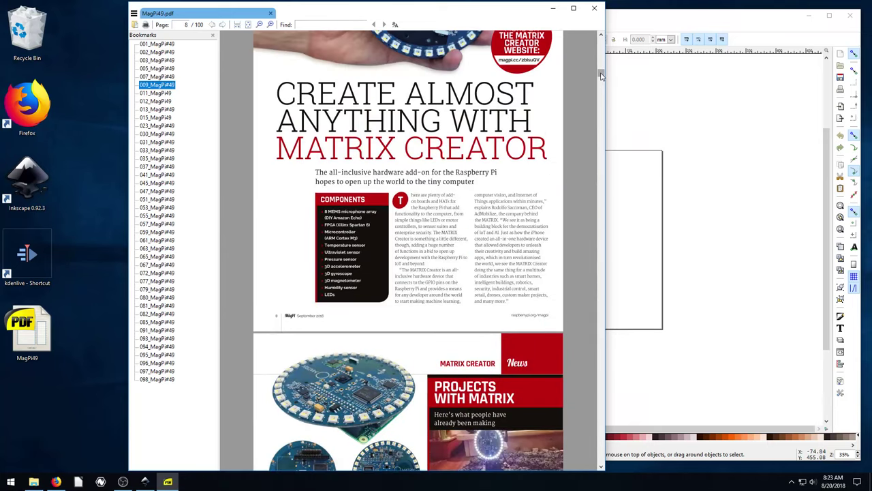
scroll(577, 79, "up", 10)
scroll(450, 213, "up", 10)
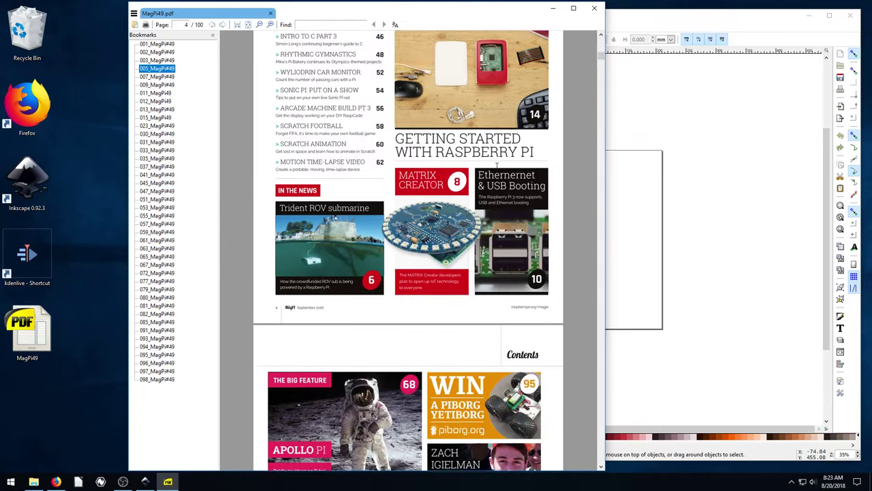
Close the PDF viewer and bring the desktop's MagPi49 file into the blank Inkscape document, opening its PDF import settings
left_click_drag(496, 17, 402, 18)
left_click(503, 11)
left_click_drag(28, 327, 610, 225)
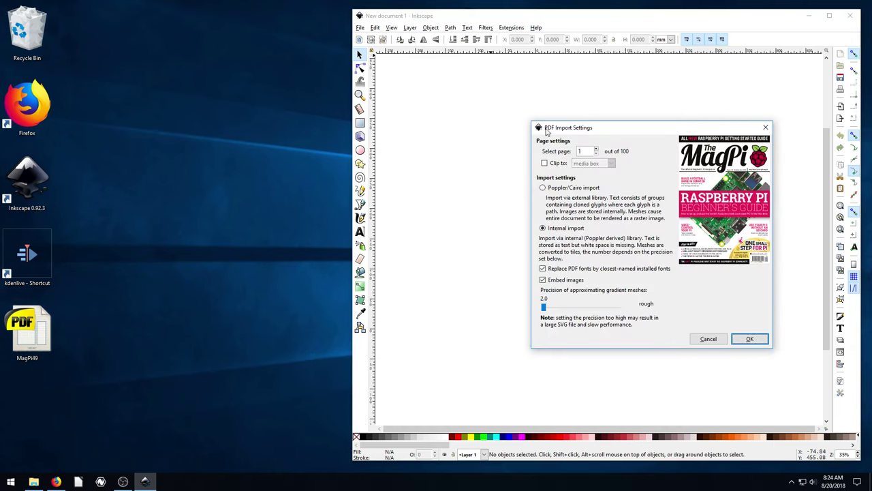
left_click_drag(583, 130, 518, 115)
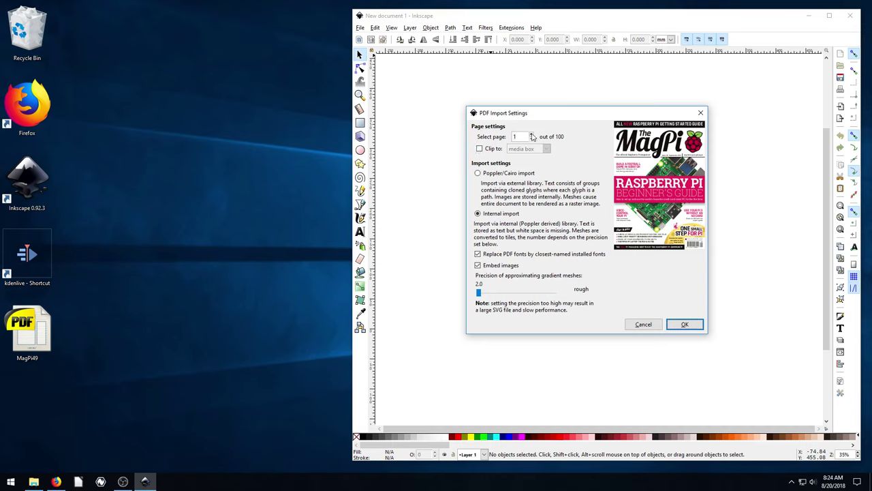
Preview pages 2 and 3, return to page 1 and import it using internal import, with closest-named font replacement and embedded images
left_click(531, 135)
left_click(532, 135)
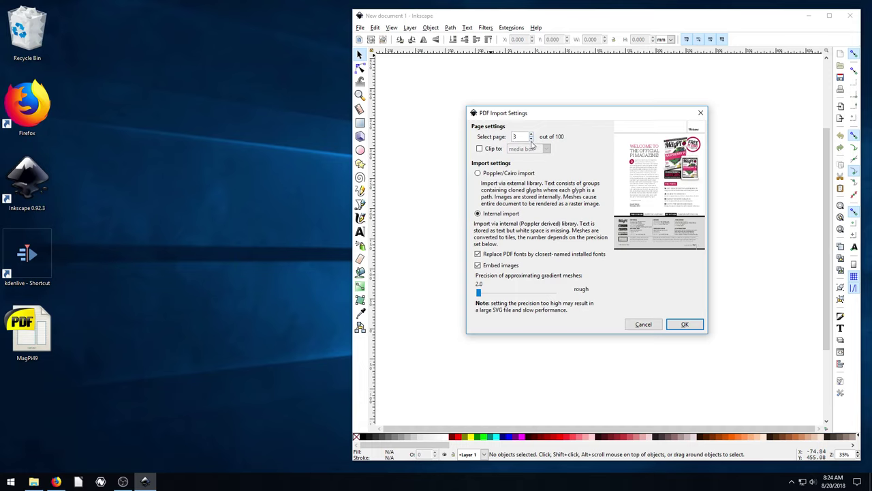
left_click(531, 140)
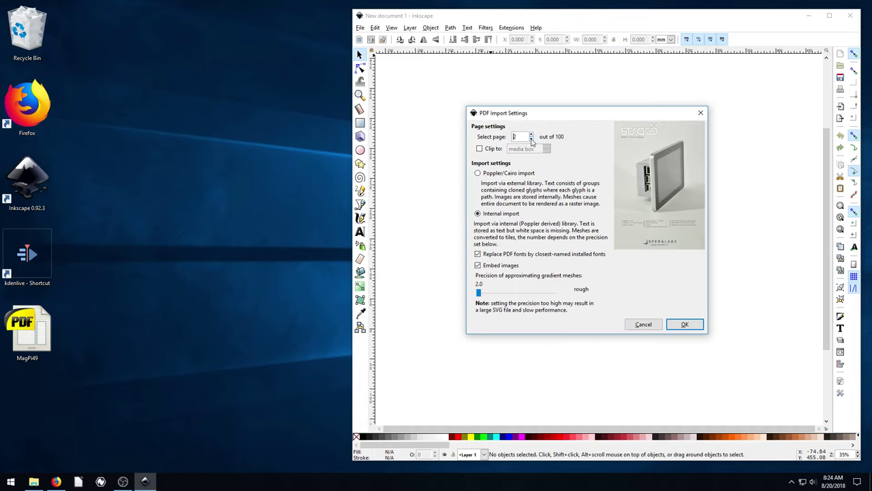
left_click(531, 140)
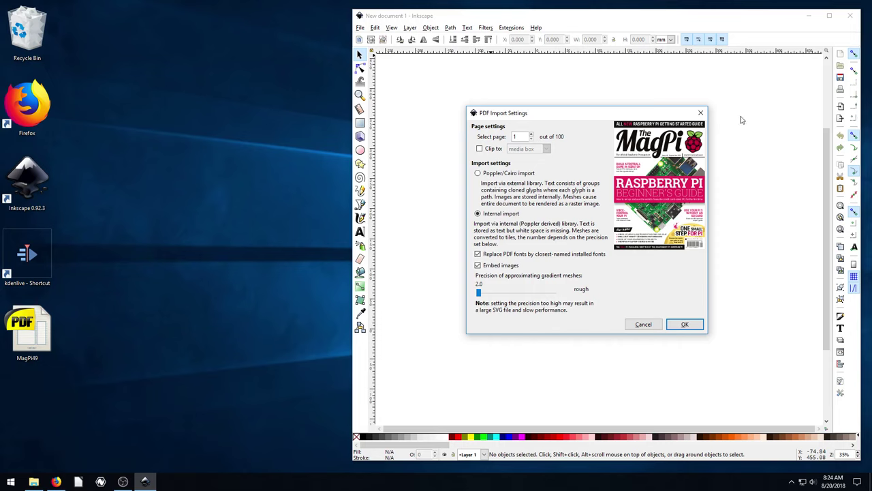
left_click(686, 324)
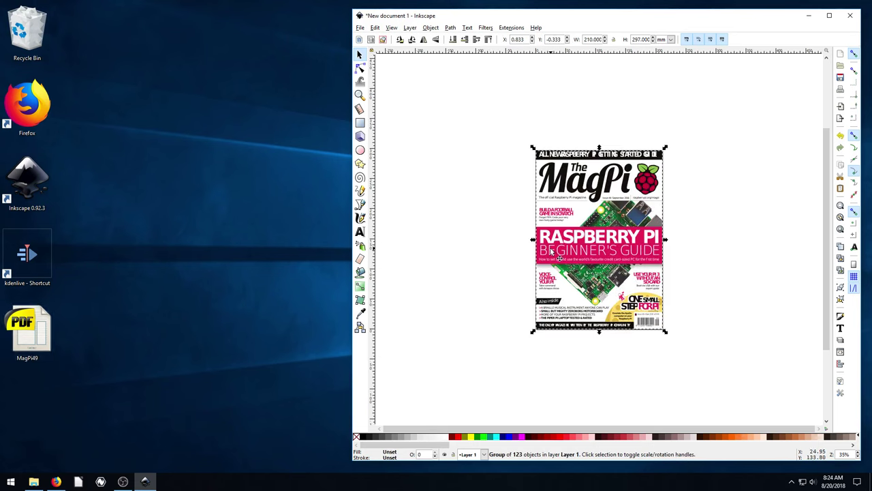
Open the original MagPi49 PDF beside the drawing and compare its cover text with the imported version
key("plus")
key("plus")
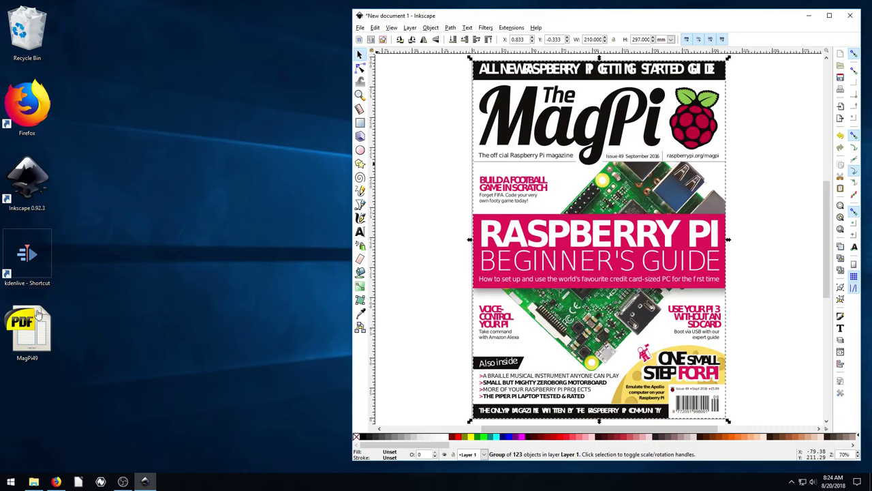
double_click(27, 331)
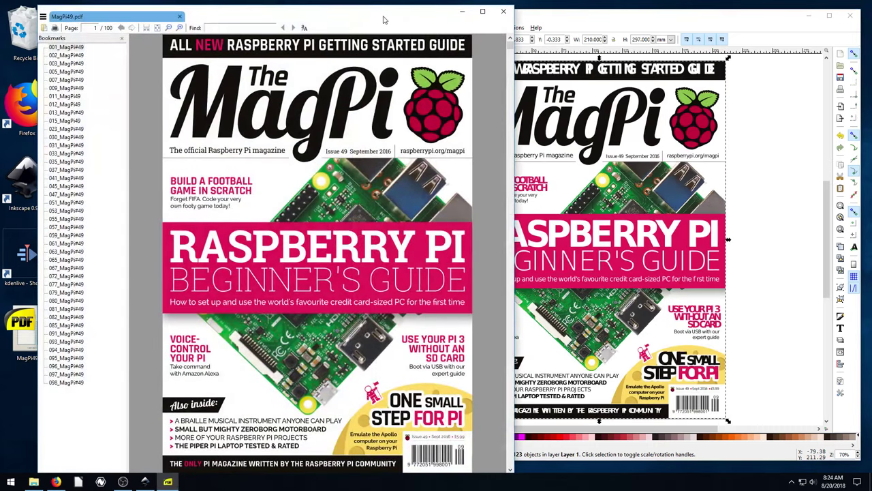
left_click_drag(384, 19, 300, 30)
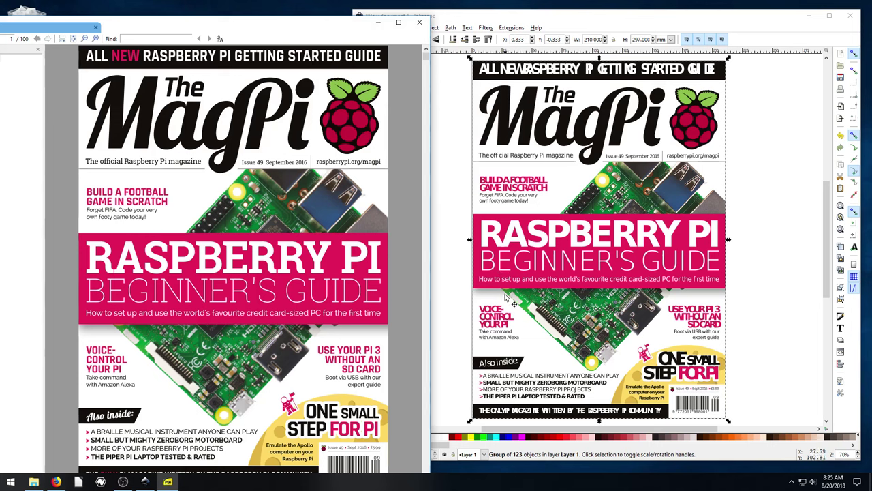
left_click(522, 72)
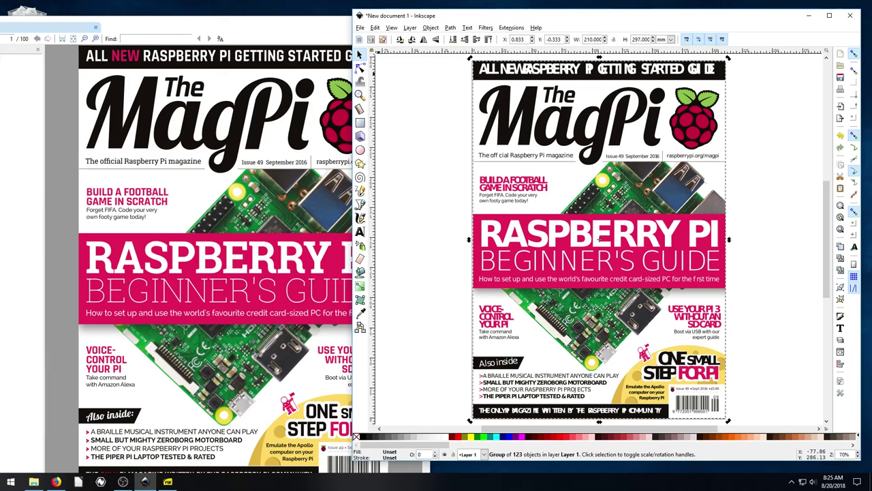
left_click(449, 87)
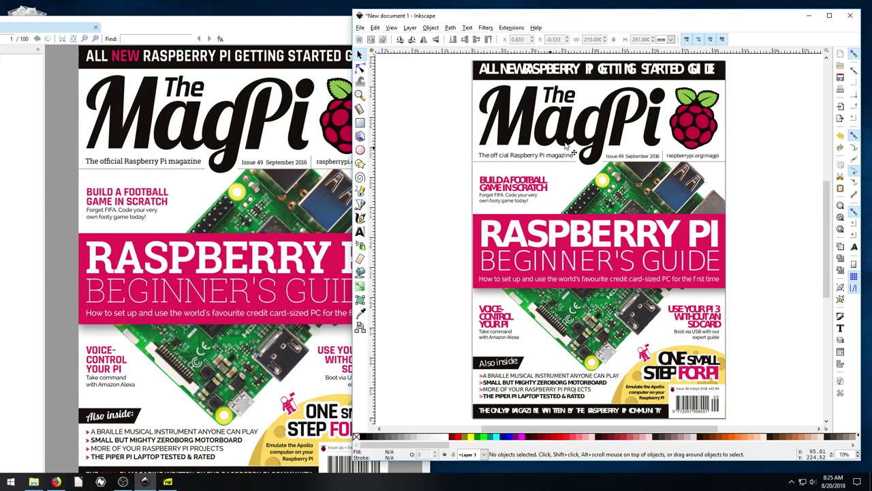
Maximize the Inkscape window, ungroup the imported cover page and deselect everything
left_click(829, 15)
left_click(427, 172)
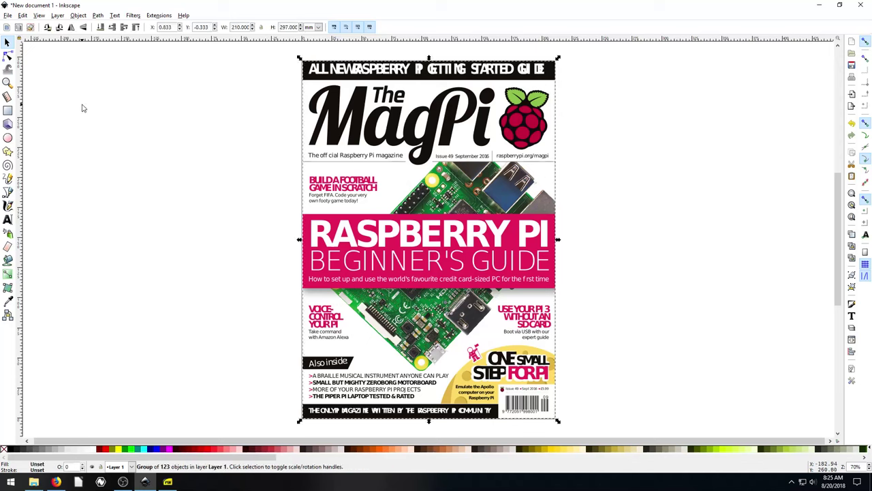
left_click(78, 16)
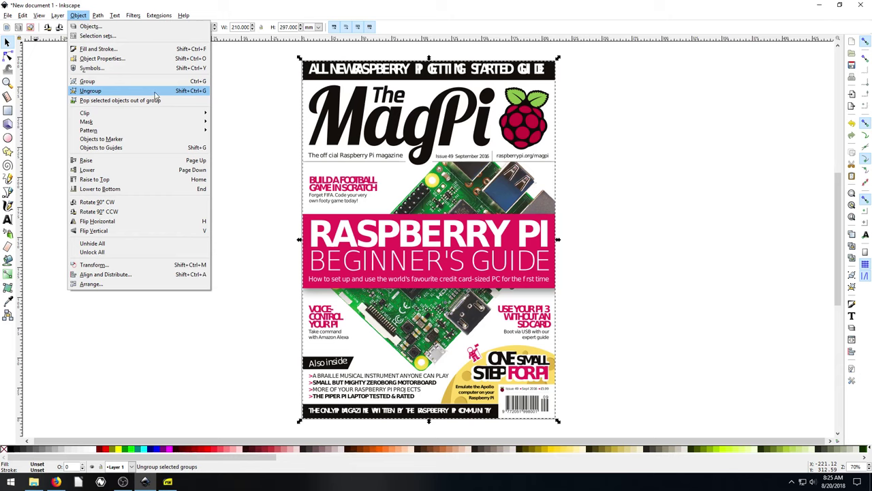
left_click(119, 91)
left_click(220, 144)
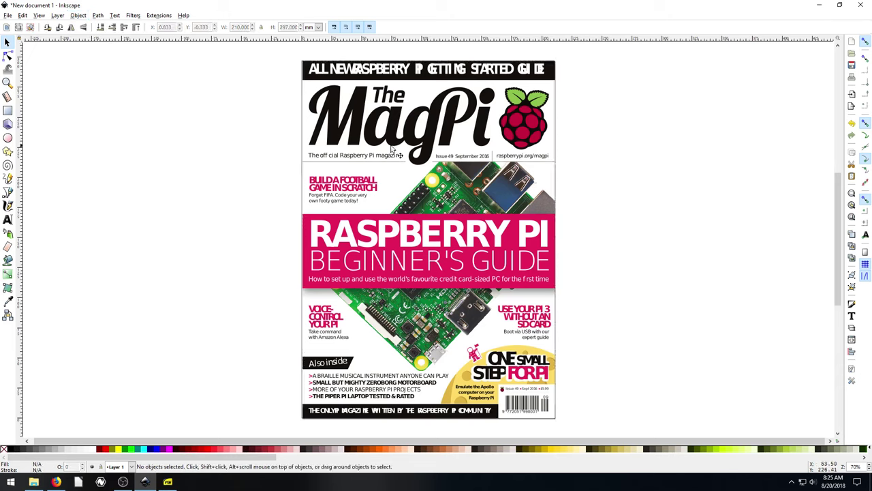
Select individual cover elements and shift the black MagPi title slightly from its original position
left_click(368, 118)
mouse_move(532, 119)
left_mouse_down()
mouse_move(546, 118)
mouse_move(532, 119)
left_mouse_up()
mouse_move(422, 123)
left_mouse_down()
mouse_move(413, 126)
mouse_move(435, 117)
mouse_move(420, 120)
left_mouse_up()
left_click(382, 71)
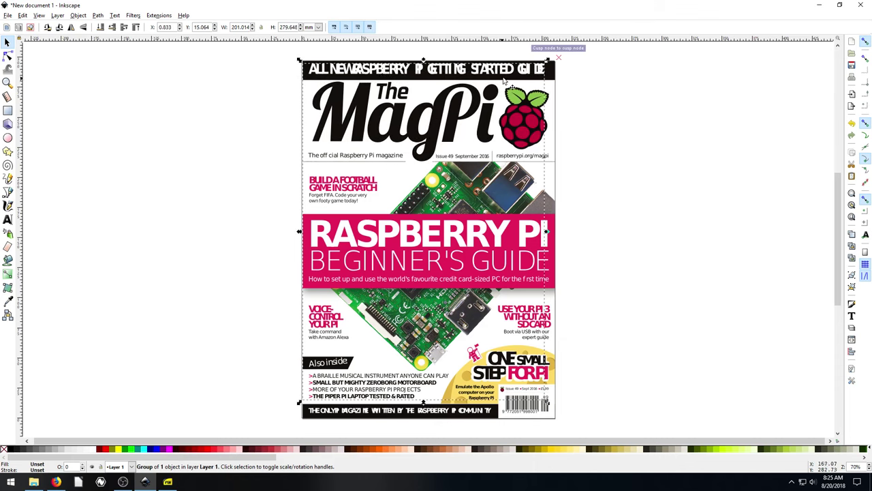
left_click_drag(495, 74, 413, 99)
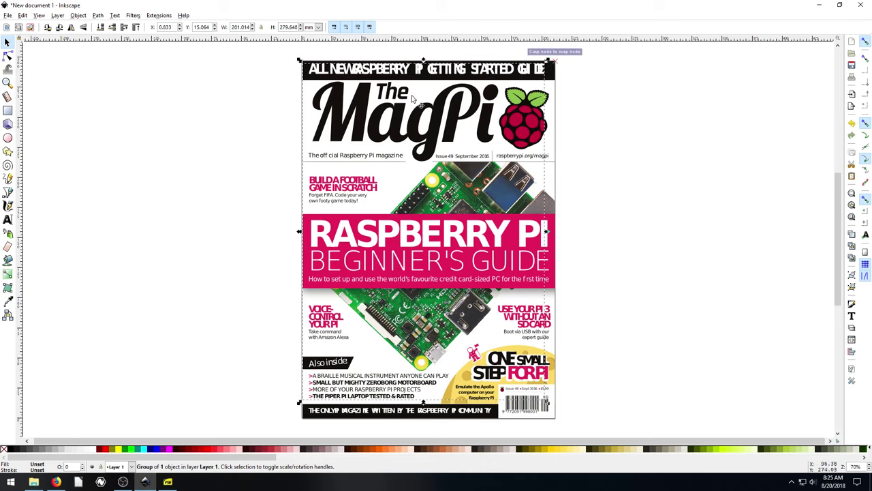
Try editing the RASPBERRY PI heading with the Text tool by removing letters from its first word and entering "fn"
key("t")
left_click(438, 240)
key("BackSpace")
key("BackSpace")
key("BackSpace")
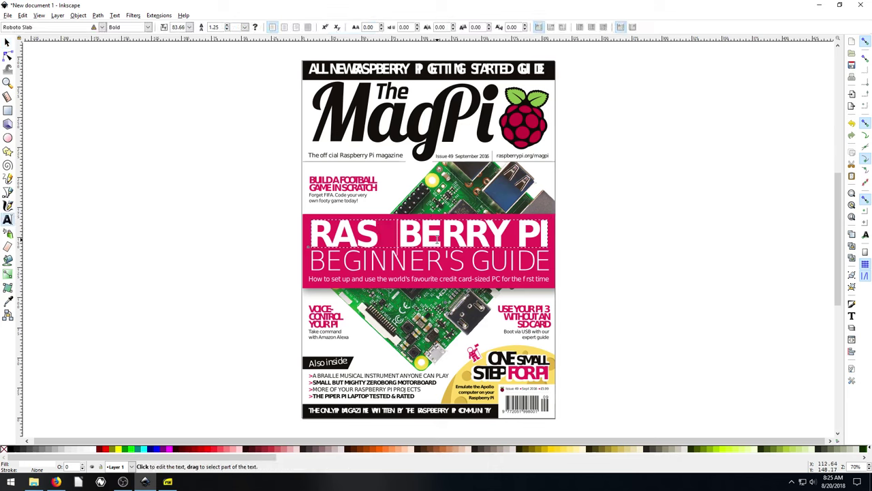
type("fn")
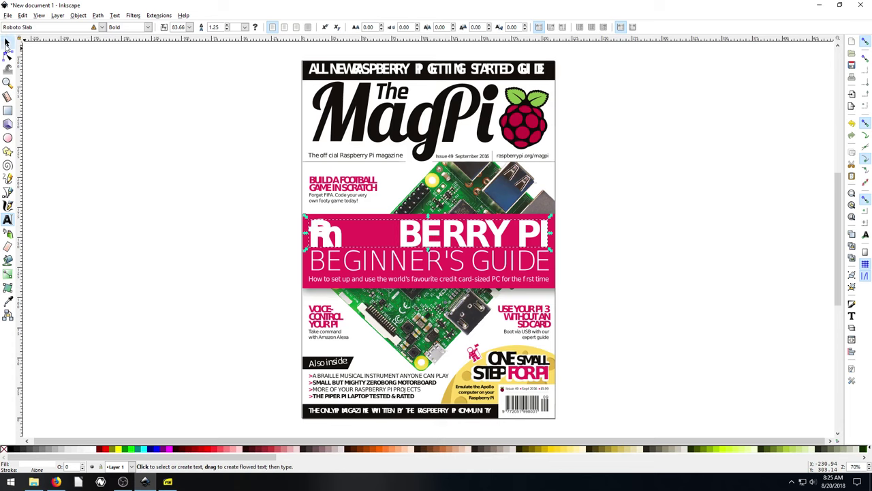
Delete the RASPBERRY PI heading from the pink banner and move the circuit-board picture downward on the cover
left_click(7, 42)
left_click(293, 238)
left_click(439, 236)
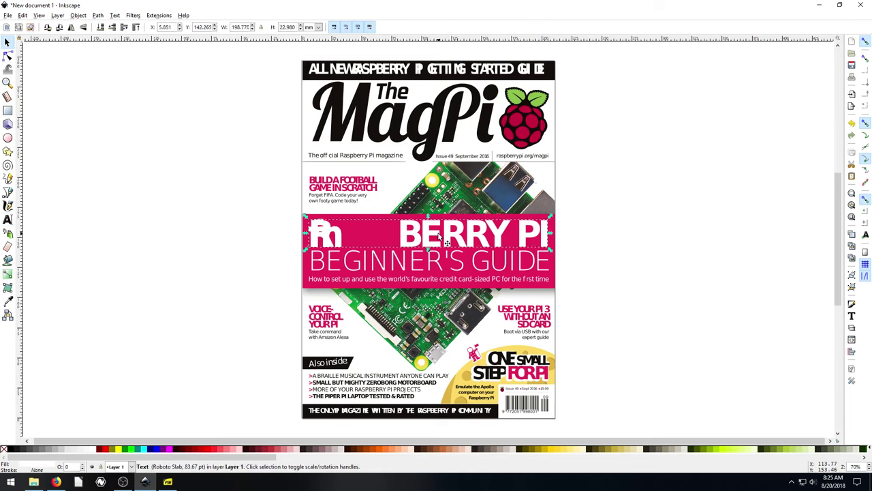
key("Delete")
left_click_drag(465, 187, 461, 241)
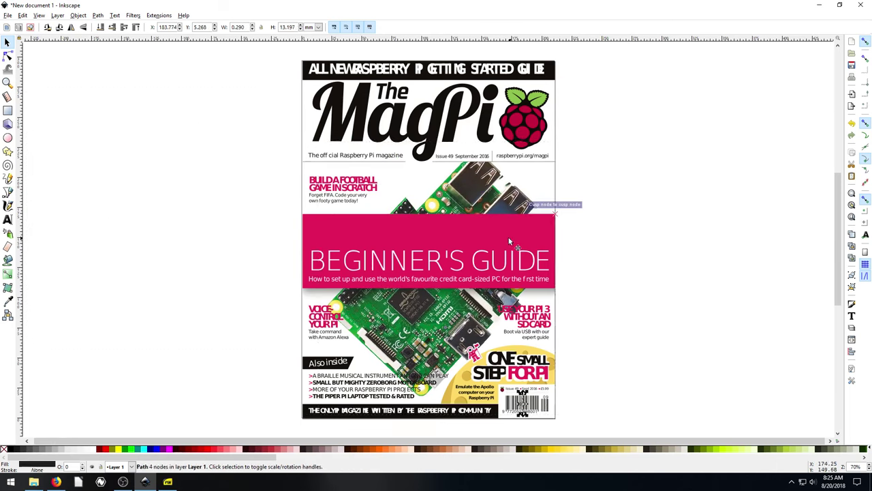
Move the circuit-board picture partly off the cover's left side and the barcode block just above the right part of the pink banner
left_click_drag(492, 196, 307, 196)
left_click(595, 416)
left_click_drag(580, 420, 473, 193)
left_click(532, 194)
left_click(532, 197)
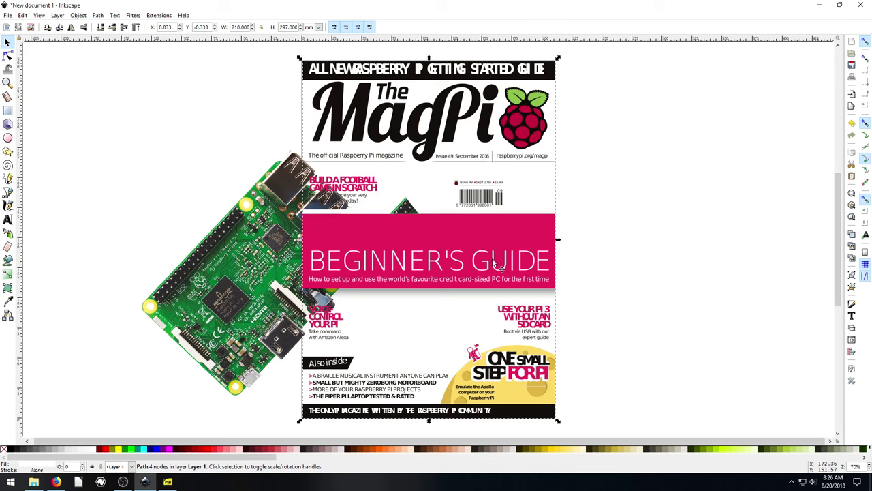
Lower the white slogan within the black footer strip and alter the first word of the "Also inside" heading with the Text tool
left_click(373, 411)
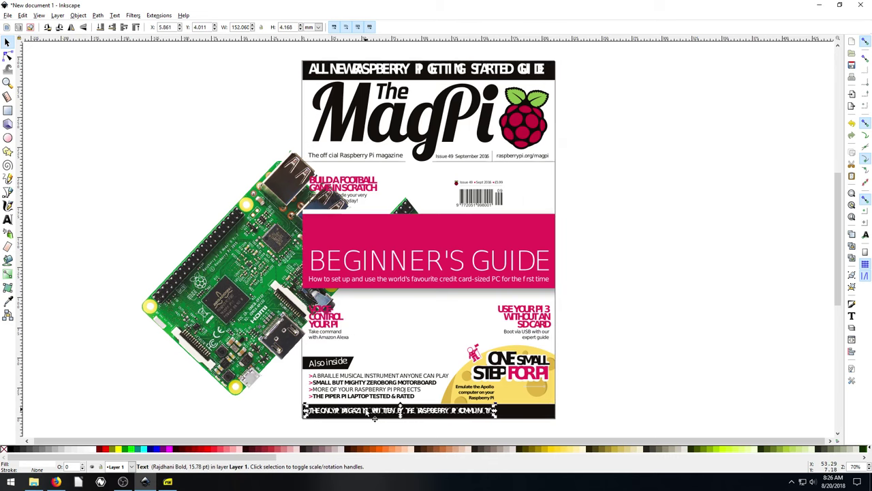
mouse_move(367, 411)
left_mouse_down()
mouse_move(385, 332)
mouse_move(367, 421)
left_mouse_up()
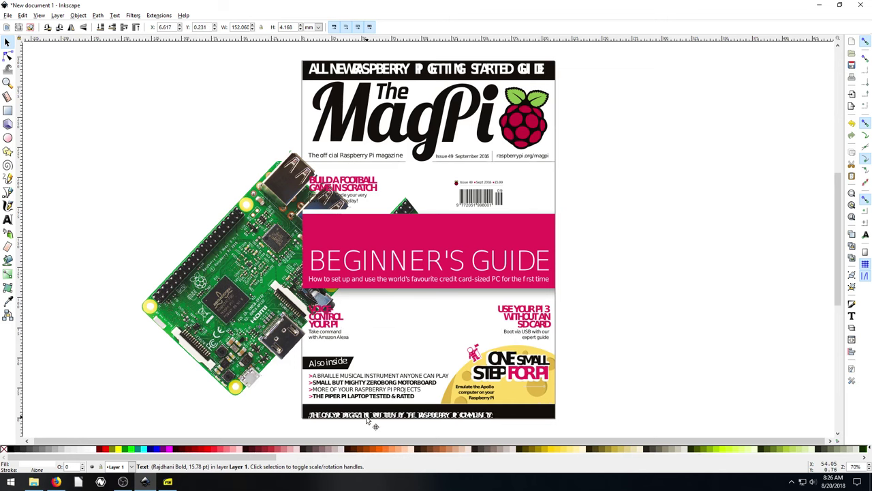
left_click(334, 371)
key("t")
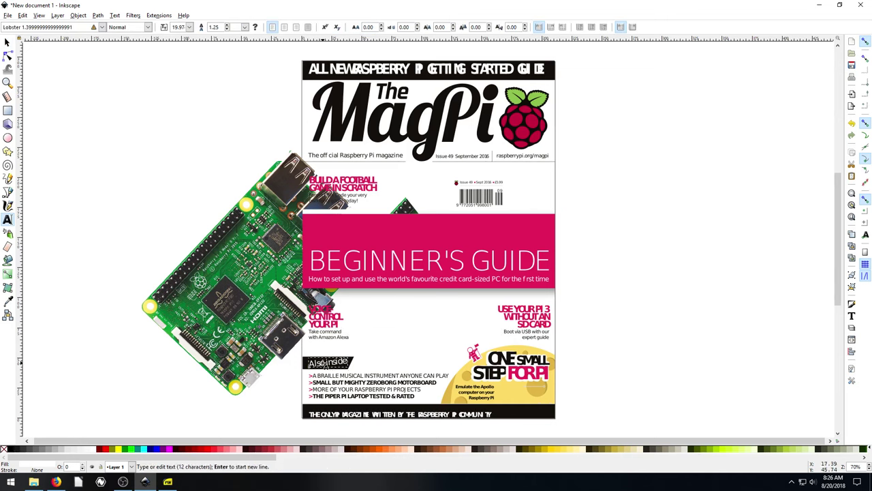
left_click(394, 375)
key("Escape")
Edit the number beneath the barcode with the Text tool by removing the 0 in its middle and entering another digit
key("s")
key("plus")
key("plus")
key("plus")
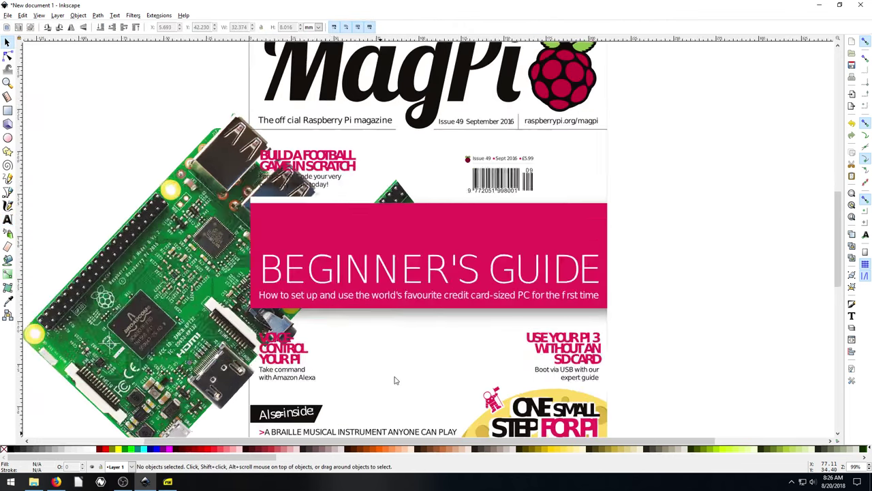
scroll(409, 355, "down", 5)
scroll(423, 337, "up", 10)
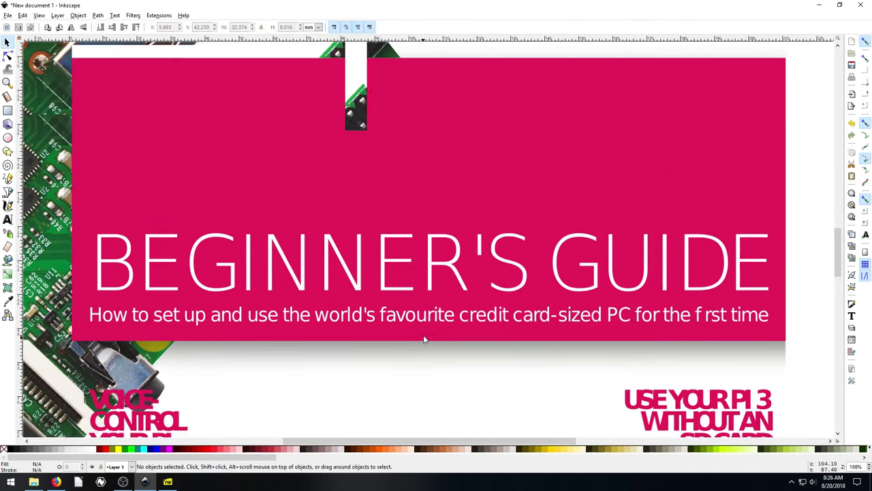
key("t")
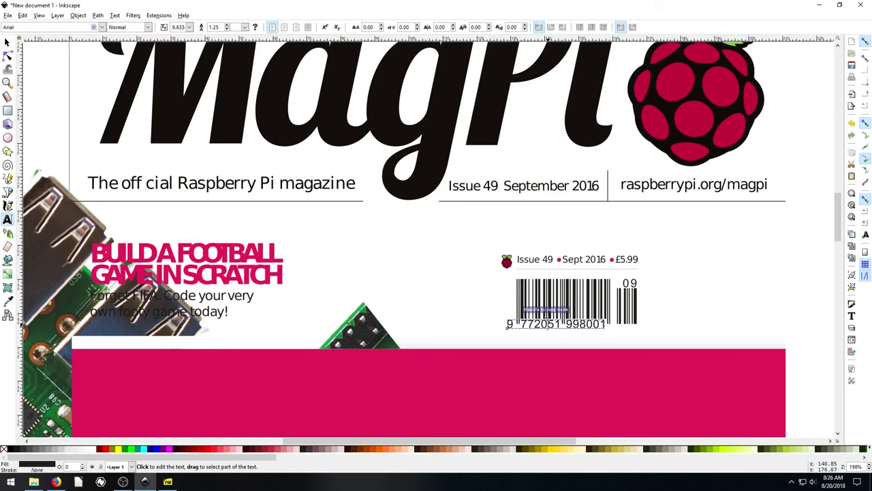
left_click(569, 337)
key("Escape")
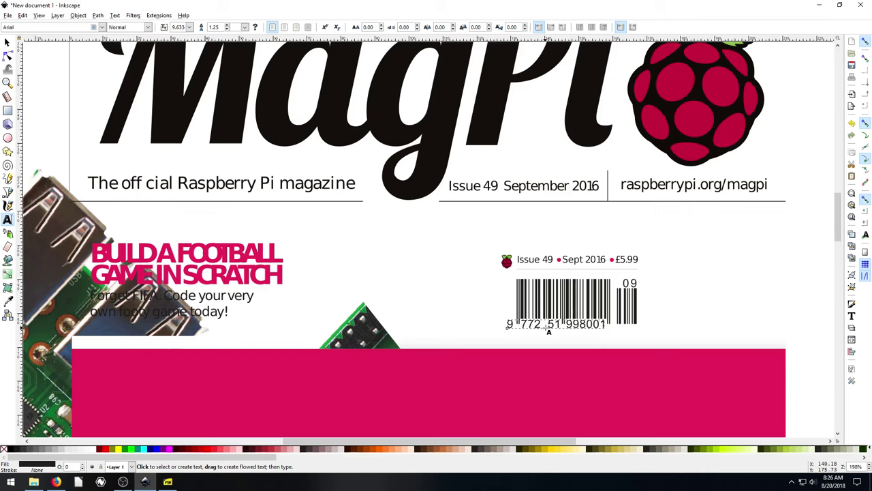
left_click(549, 329)
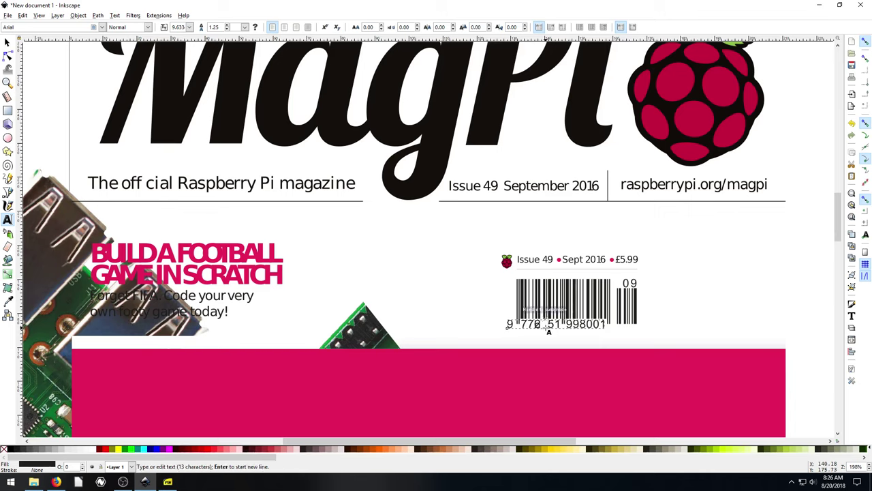
key("Escape")
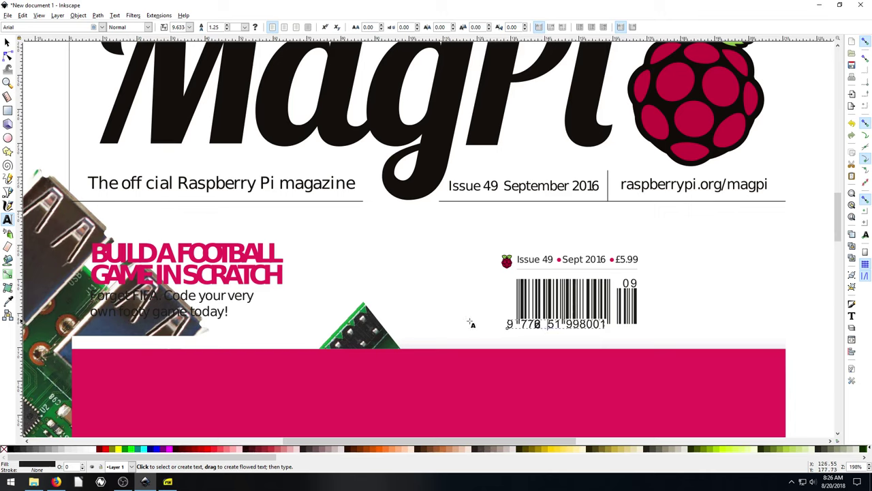
Ungroup the raspberry logo beside the MagPi title into its separate parts and deselect them
left_click(7, 42)
scroll(345, 260, "up", 5)
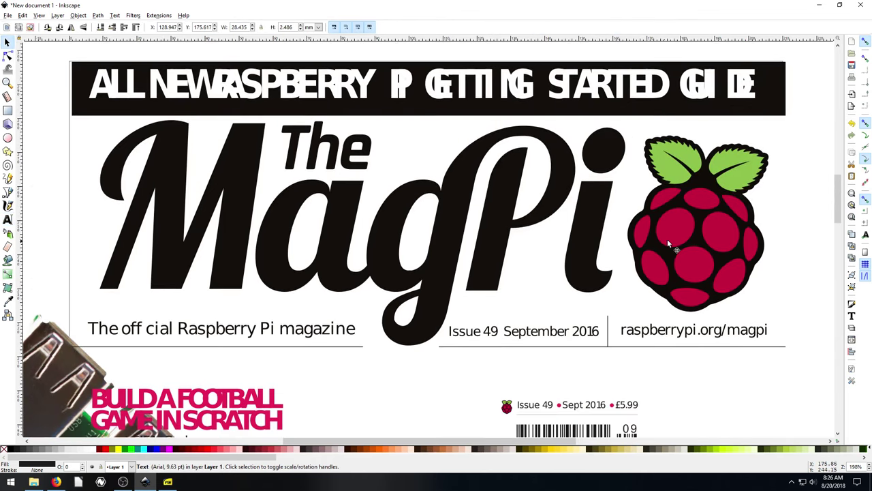
left_click(666, 235)
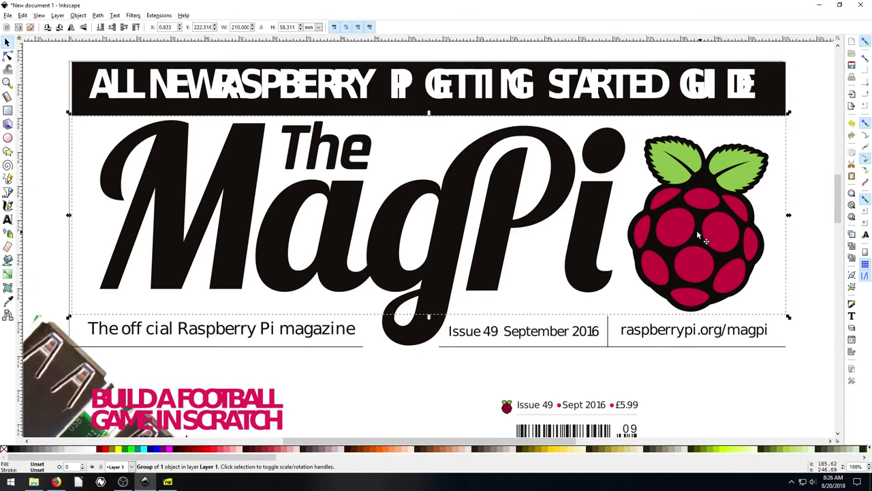
left_click_drag(698, 235, 693, 237)
left_click(699, 233)
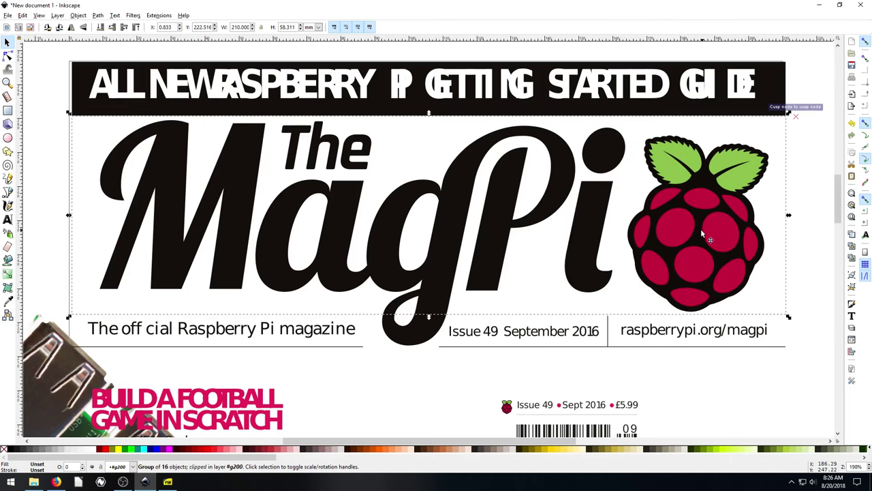
key("ctrl+shift+g")
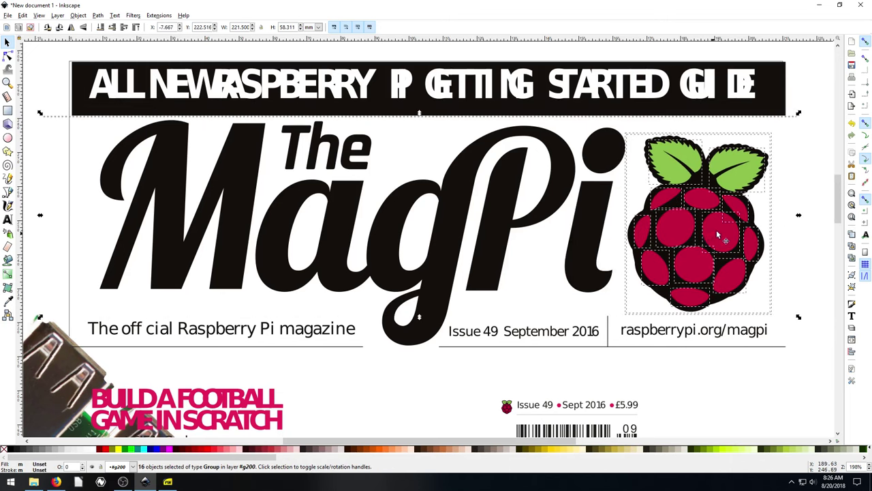
left_click(819, 220)
Shift a central red segment and the green leaves of the raspberry logo slightly from their original positions
left_click(723, 220)
left_click_drag(723, 220, 720, 217)
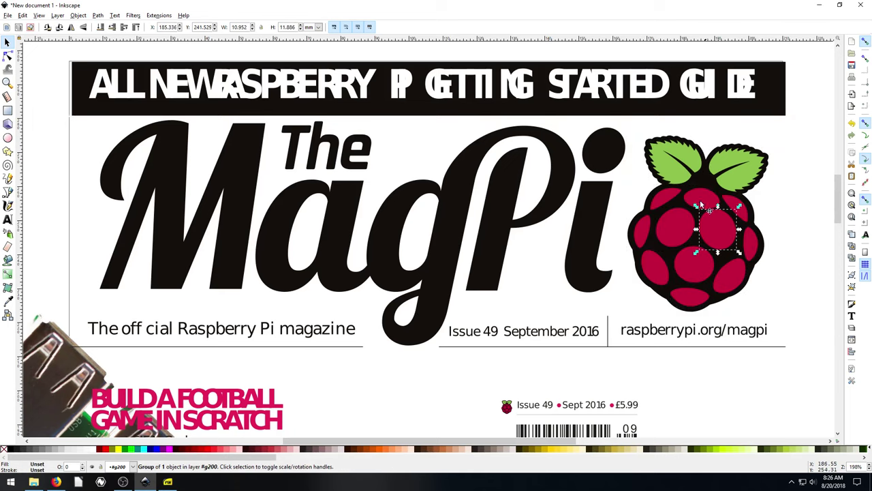
left_click(674, 165)
double_click(674, 164)
left_click(665, 164)
left_click_drag(665, 165, 654, 179)
left_click(742, 179)
left_click_drag(743, 178, 747, 180)
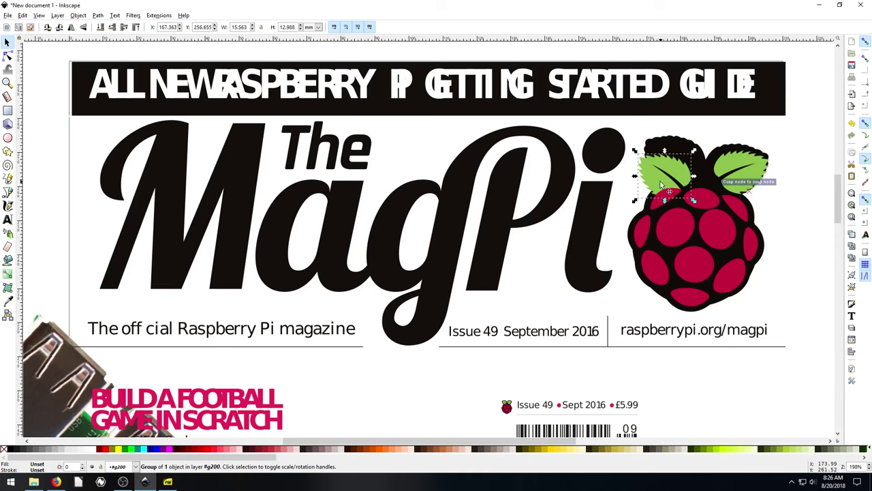
double_click(676, 164)
left_click_drag(680, 169, 704, 145)
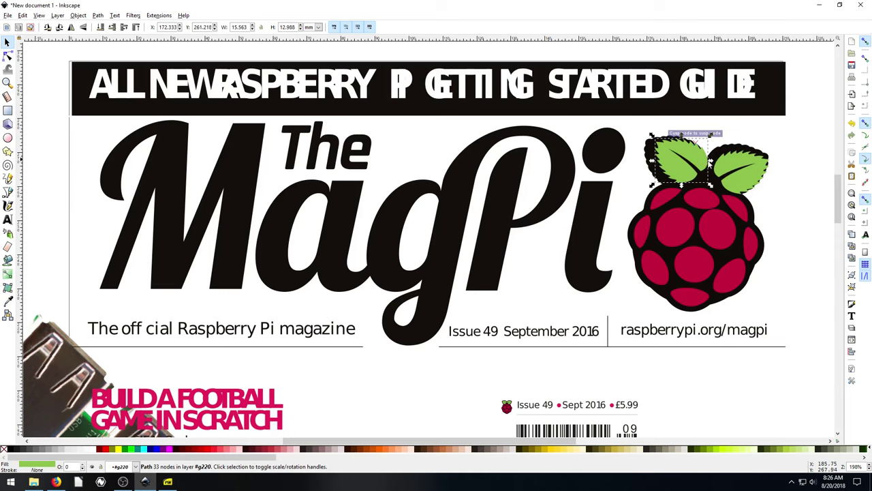
Fill both leaves of the raspberry logo with red after trying navy blue and lime
left_click(748, 170, "shift")
left_click(156, 450)
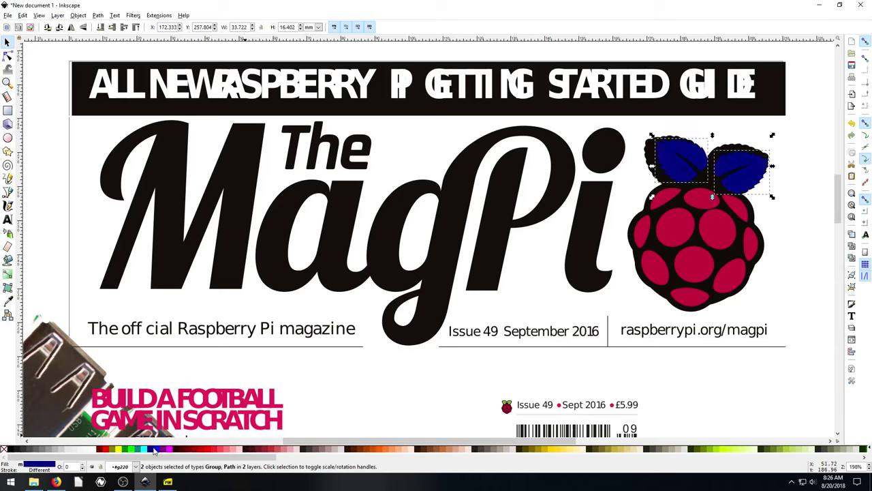
left_click(124, 451)
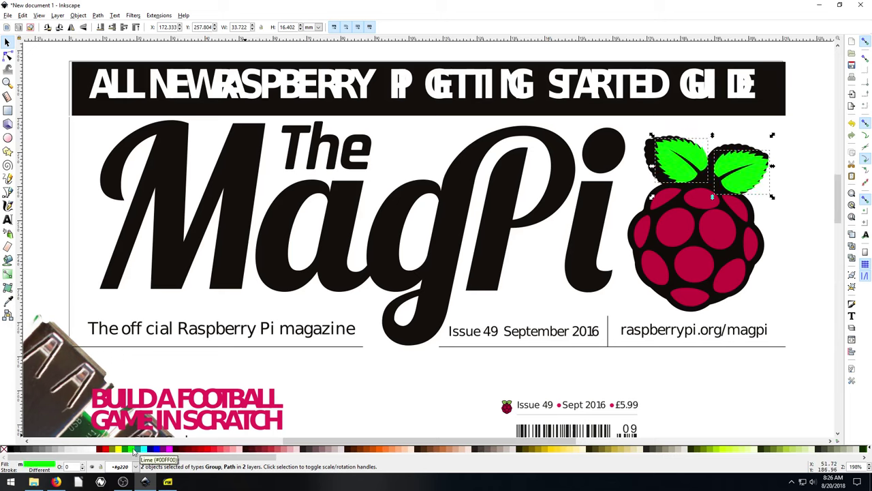
left_click(221, 450)
left_click(199, 450)
Fill three of the raspberry logo's segments, the upper-left centre, middle and lower-right ones, with teal
left_click(685, 234)
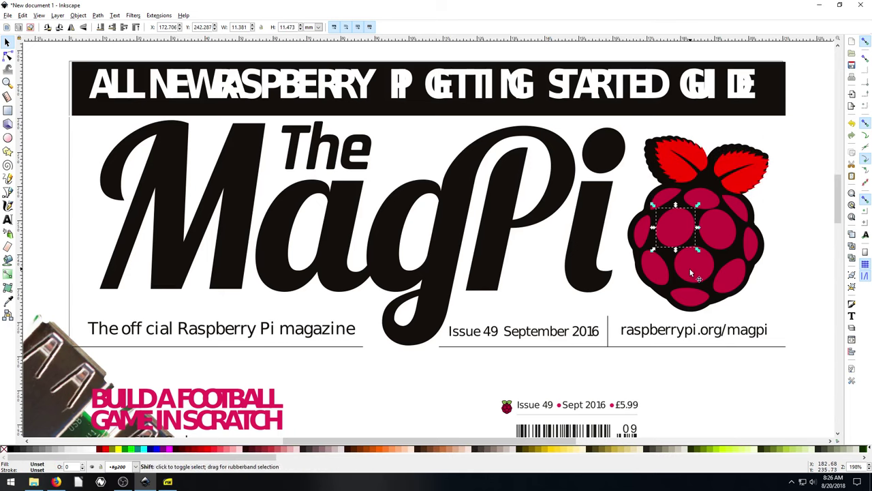
left_click(691, 273, "shift")
left_click(720, 279, "shift")
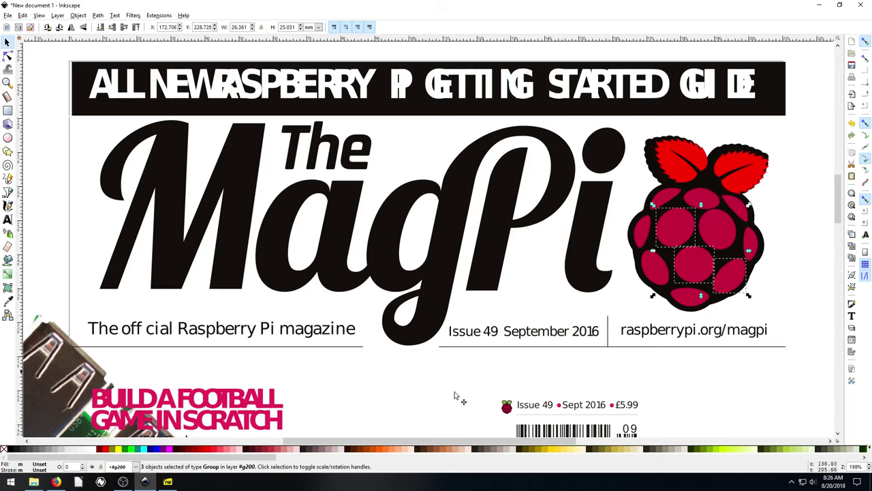
left_click(129, 451)
left_click(535, 368)
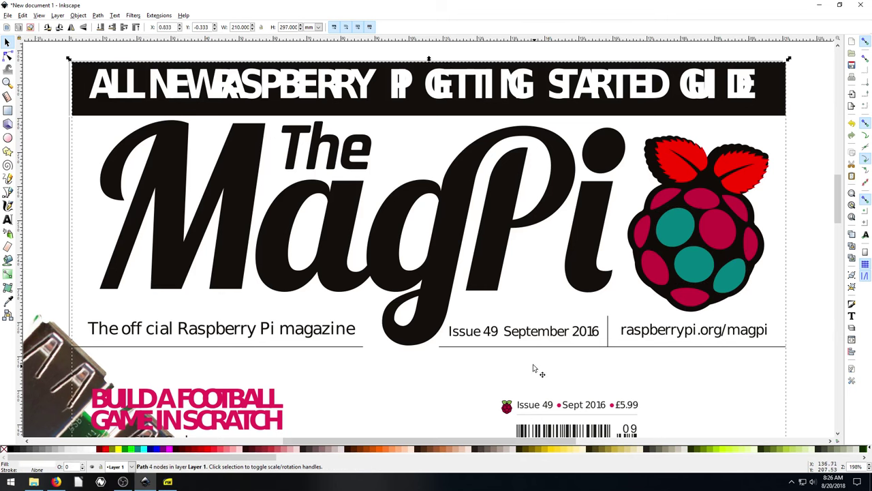
Clear the selection and review the edited cover from the masthead down to the black footer strip
scroll(497, 355, "down", 8)
scroll(460, 341, "up", 6)
scroll(456, 339, "up", 6)
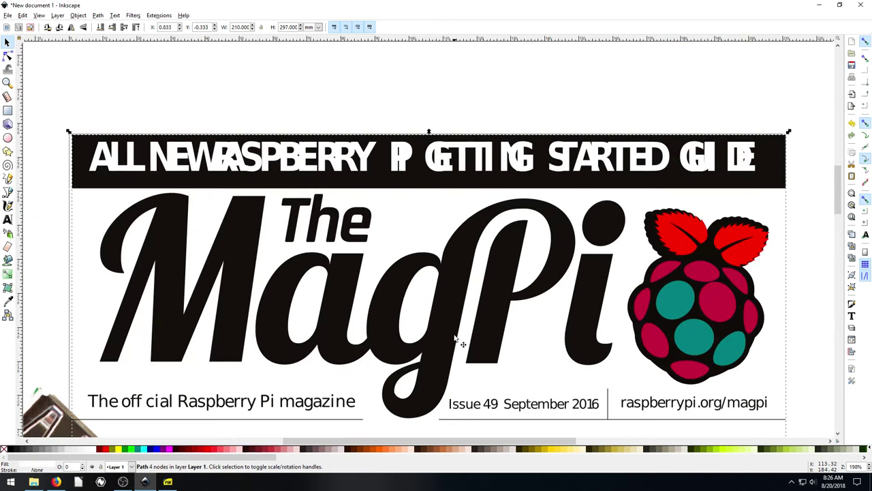
scroll(455, 338, "down", 4)
key("minus")
key("minus")
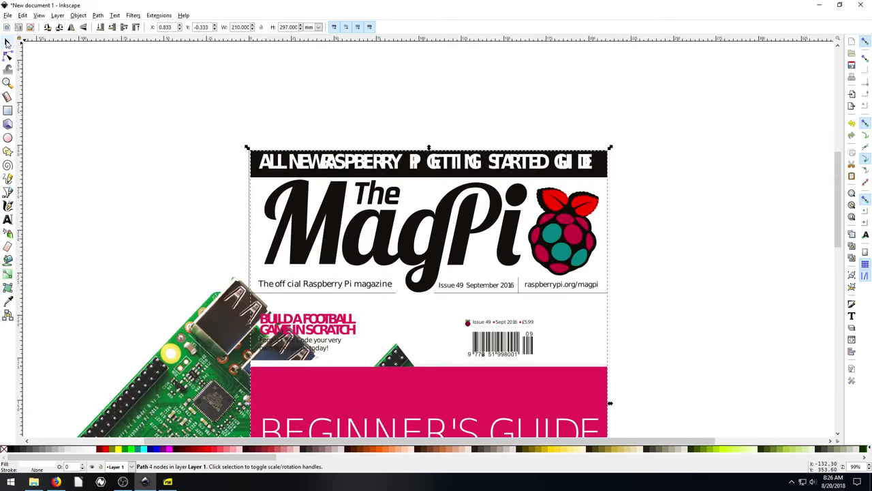
left_click(150, 162)
scroll(242, 272, "down", 12)
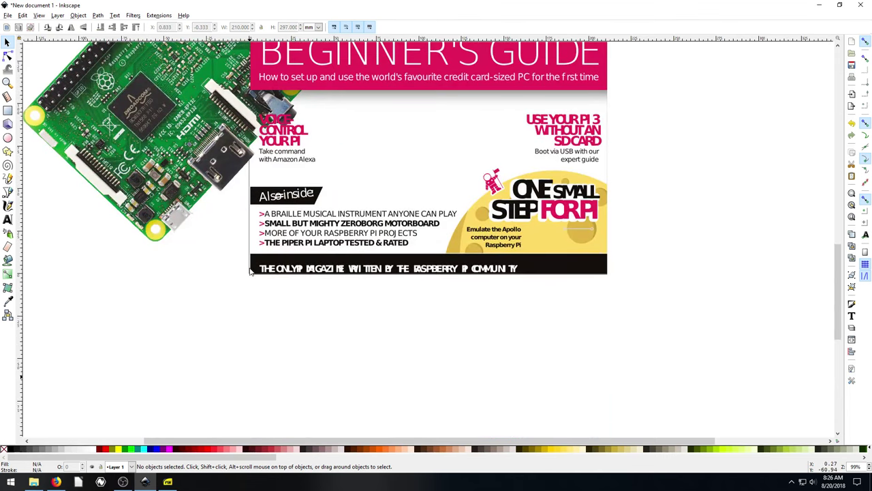
scroll(250, 269, "up", 12)
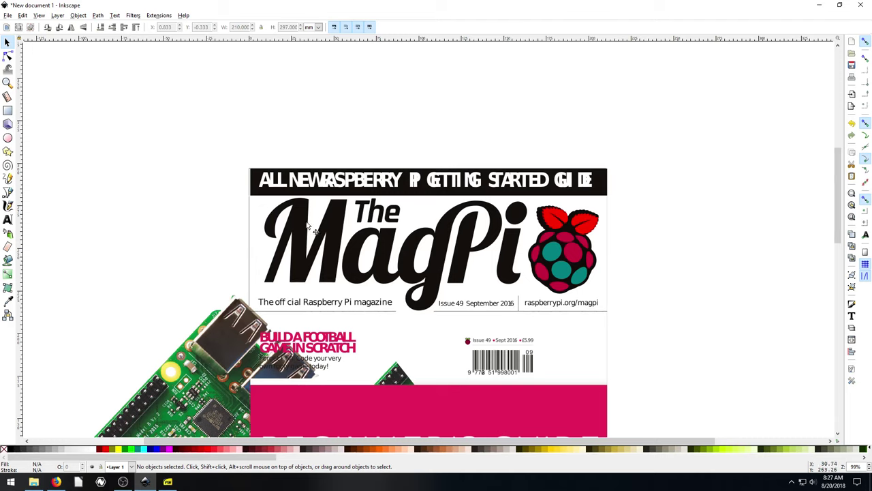
Move the circuit-board picture back onto the cover, behind the title, barcode and pink banner, and deselect it
left_click(209, 348)
left_click_drag(209, 348, 183, 154)
left_click(648, 278)
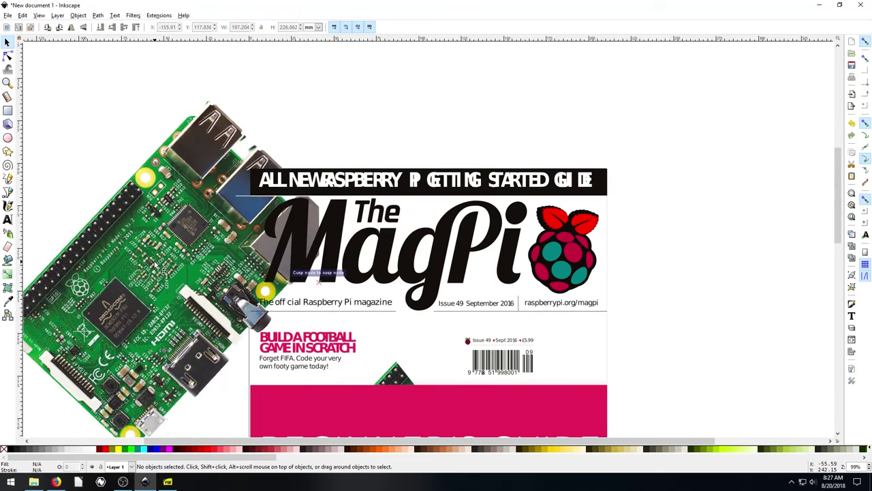
left_click_drag(153, 267, 419, 393)
left_click(220, 306)
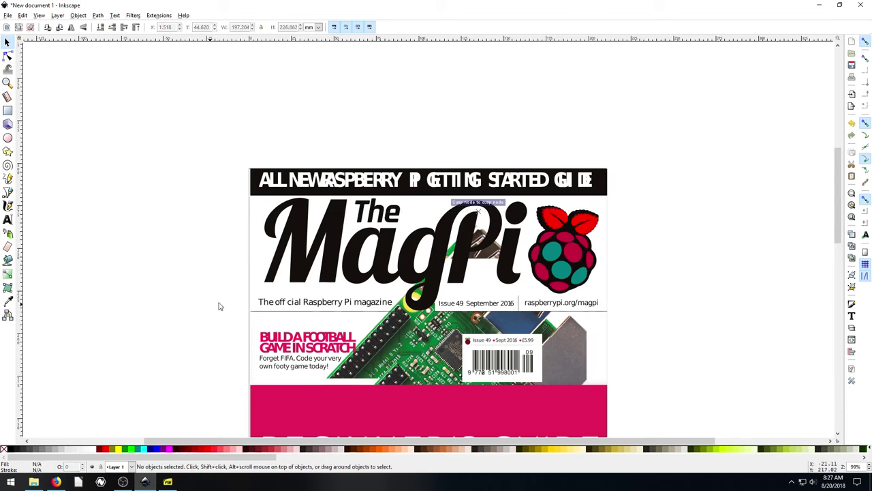
Shift the black letters of the MagPi title slightly left and down on the masthead and deselect them
left_click(330, 250)
mouse_move(330, 251)
left_mouse_down()
mouse_move(296, 238)
mouse_move(335, 242)
mouse_move(322, 243)
mouse_move(327, 263)
mouse_move(345, 255)
left_mouse_up()
left_click(356, 251)
key("Escape")
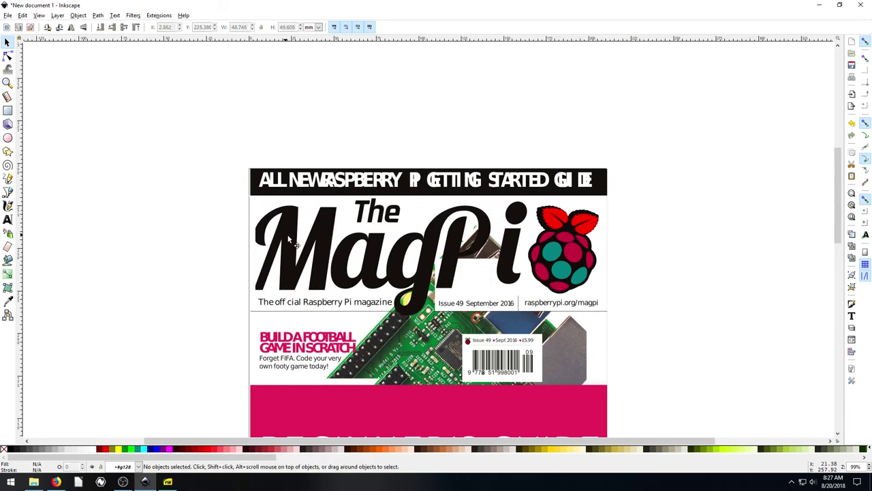
Reshape the letter M of the MagPi title by moving several of its nodes, and deselect it
key("n")
left_click(324, 246)
left_click(308, 269)
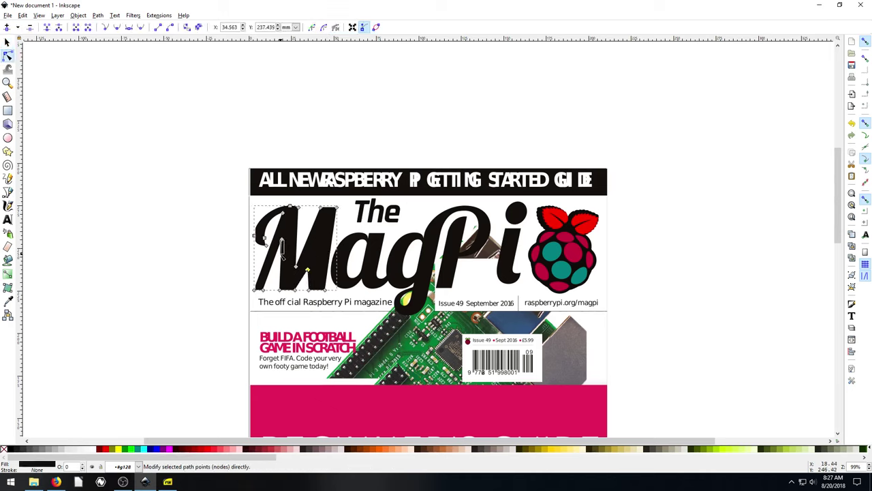
left_click(276, 262)
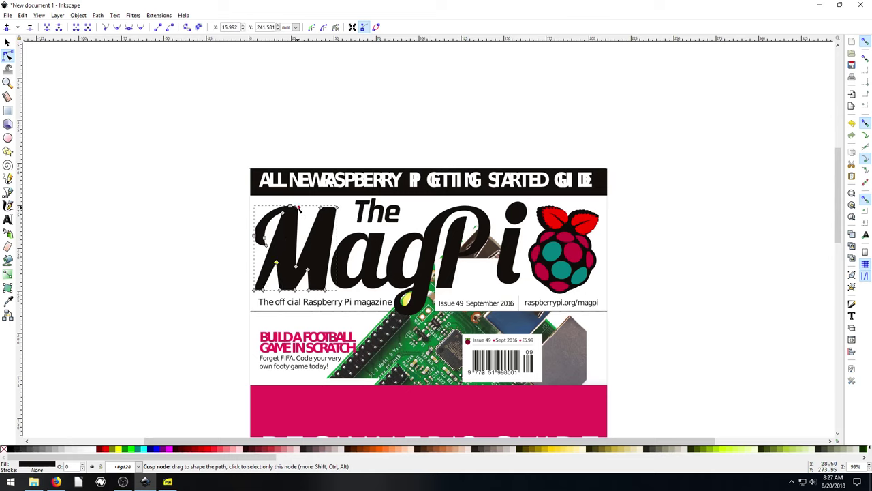
left_click(300, 214)
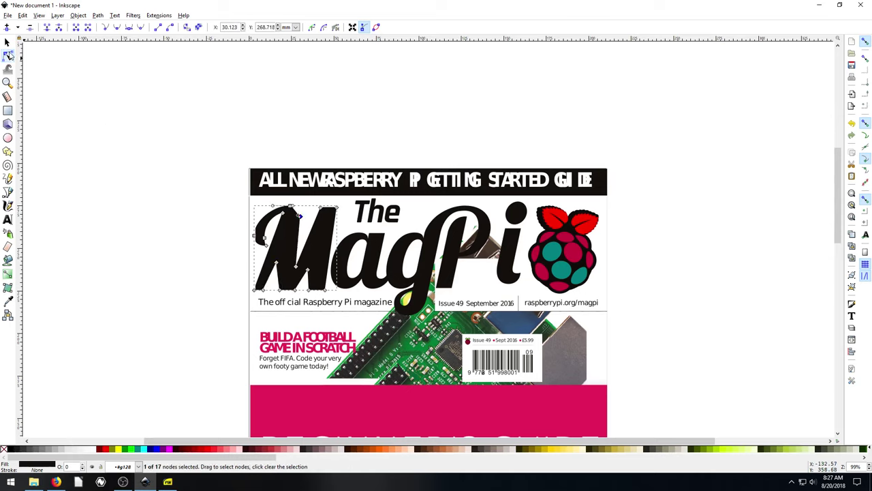
left_click(7, 42)
left_click(140, 186)
Draw two ellipses in the blank area left of the page, about 17 × 13 mm and 35 × 20 mm
scroll(288, 210, "down", 10)
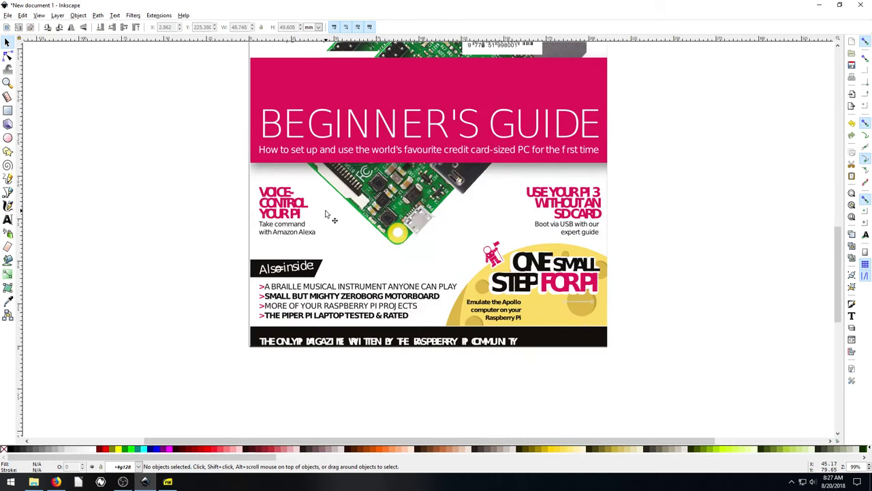
scroll(327, 215, "up", 8)
scroll(330, 216, "down", 4)
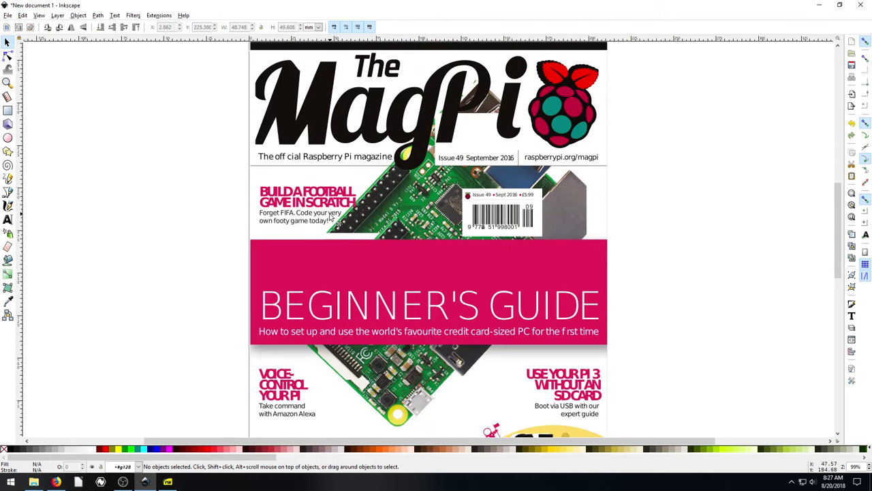
scroll(204, 216, "up", 2)
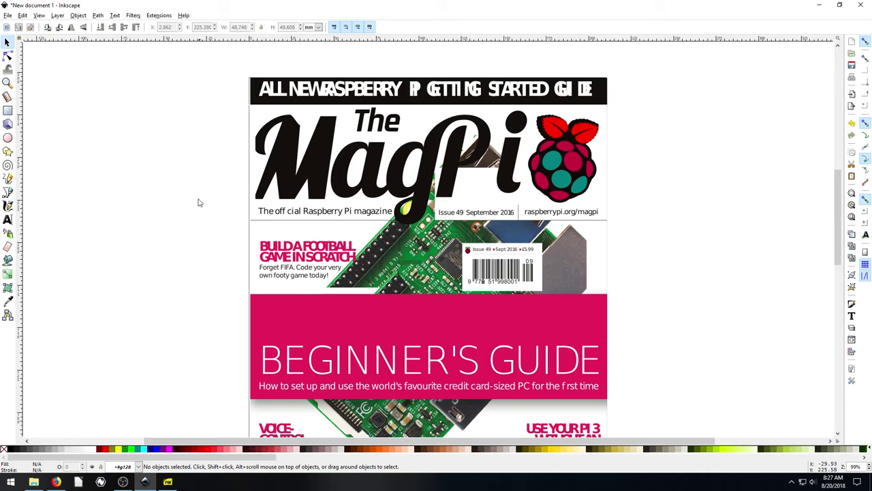
left_click(7, 137)
left_click_drag(132, 152, 116, 141)
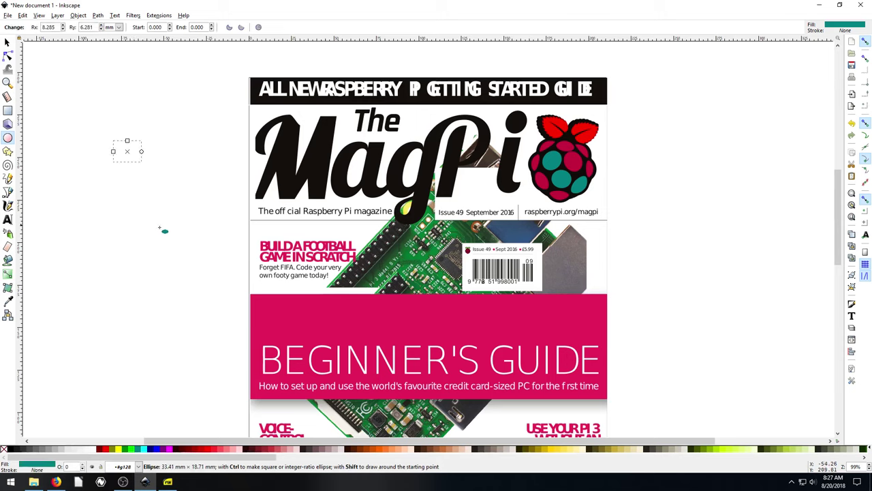
mouse_move(163, 229)
left_mouse_down()
mouse_move(102, 196)
mouse_move(300, 147)
left_mouse_up()
left_click(7, 43)
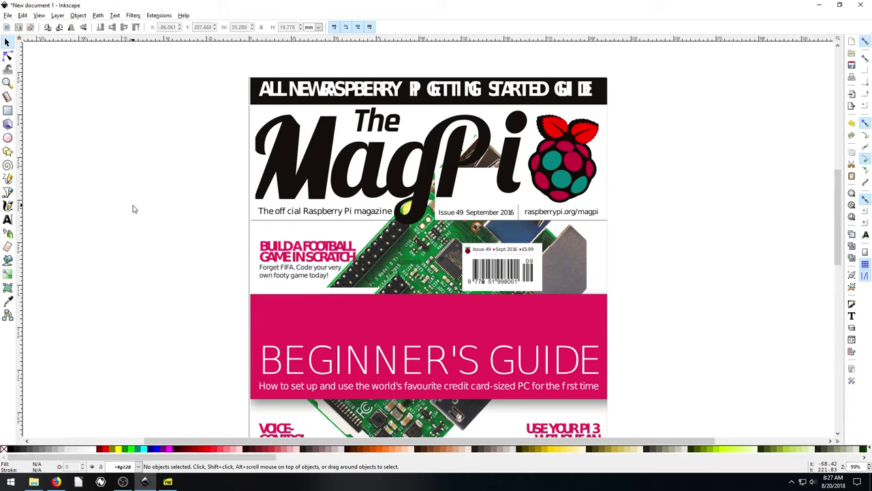